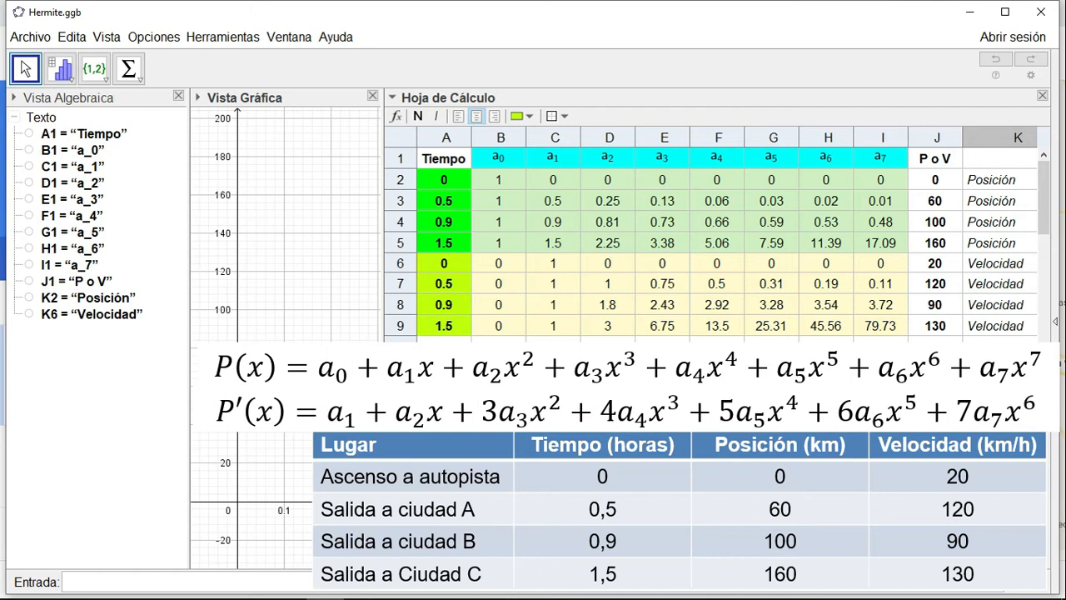
- Create a matrix from the coefficient cells B2:I9 of the spreadsheet
click(496, 182)
drag(497, 182, 878, 336)
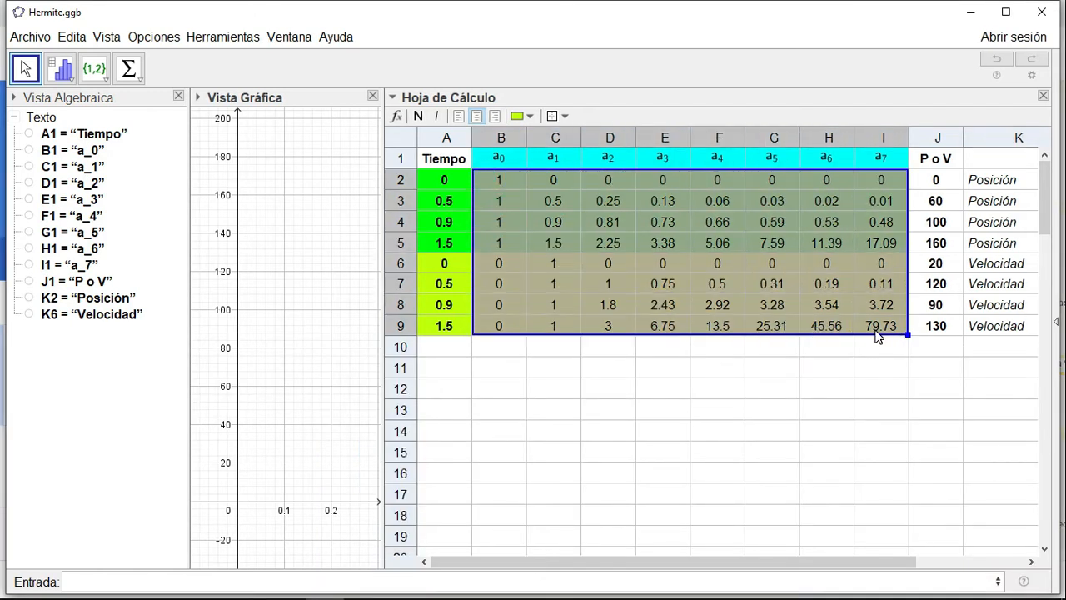
right_click(877, 326)
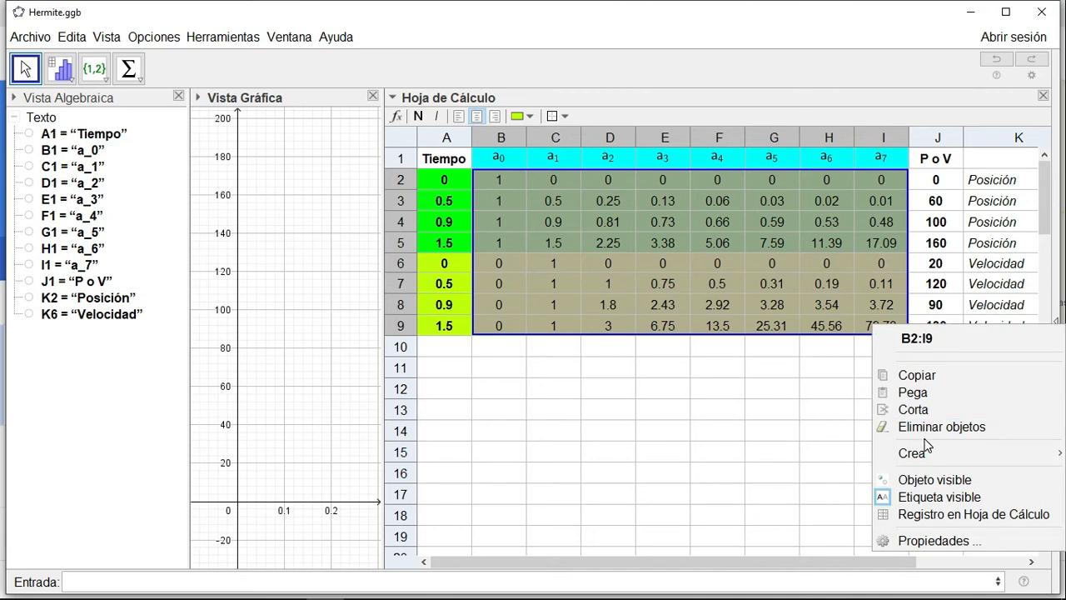
mouse_move(924, 453)
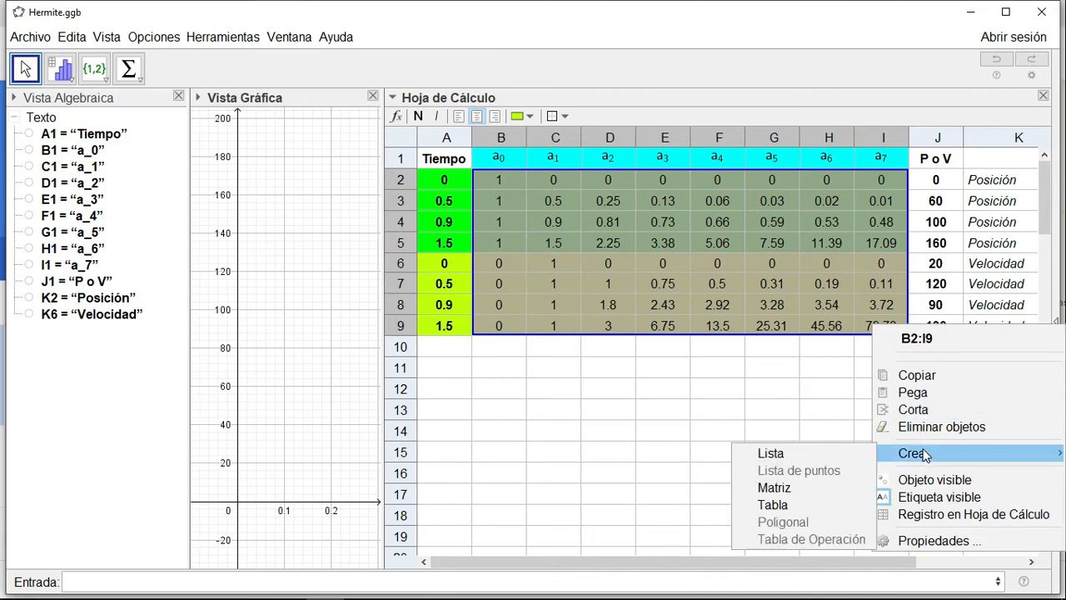
click(775, 488)
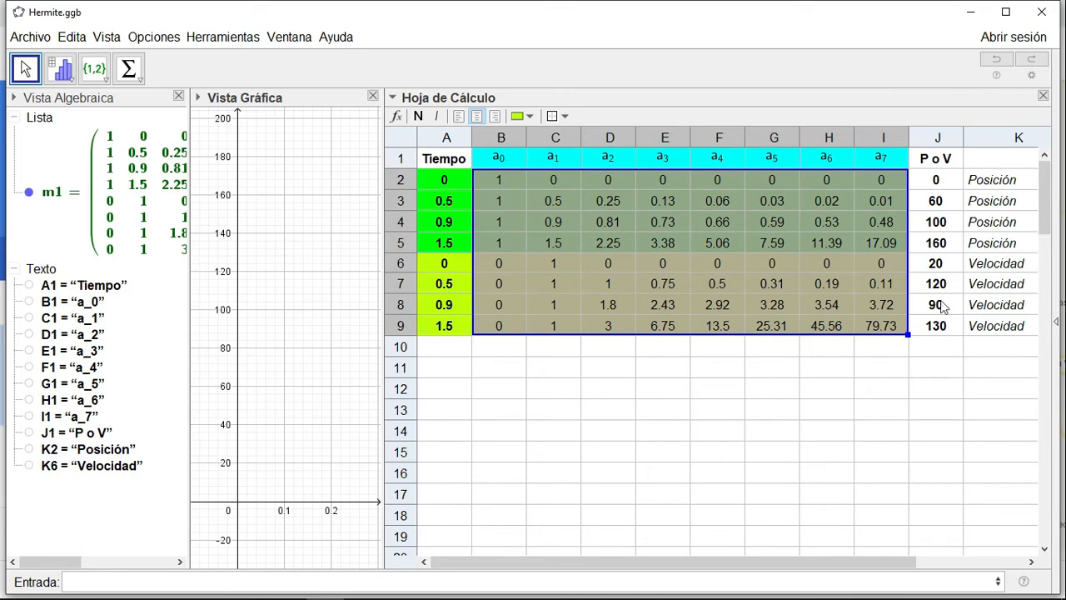
- Create a column matrix from the position and velocity values in cells J2:J9
drag(937, 183, 930, 325)
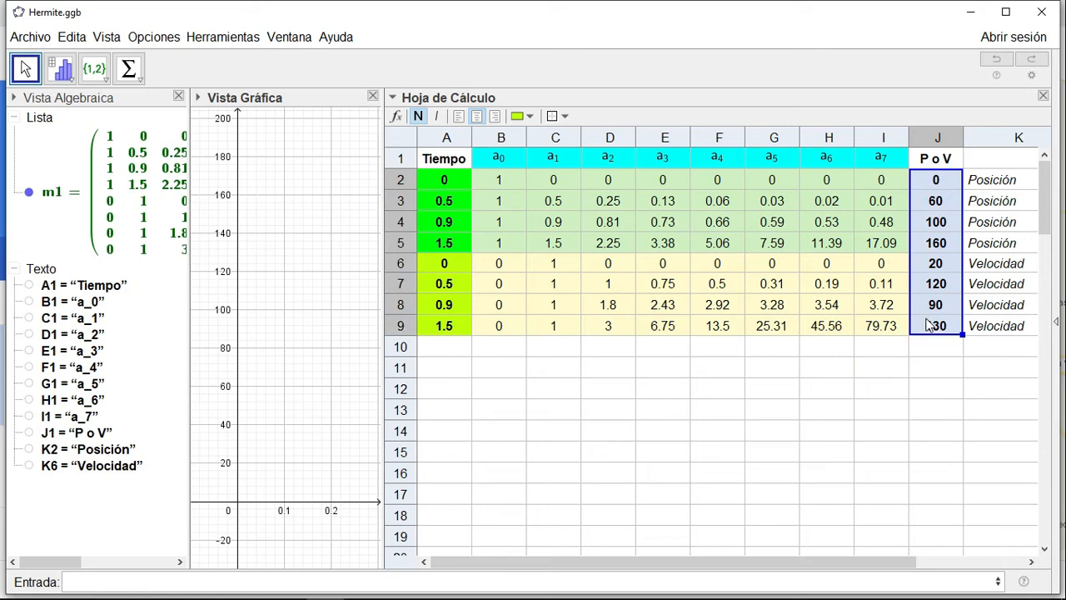
right_click(930, 325)
mouse_move(913, 447)
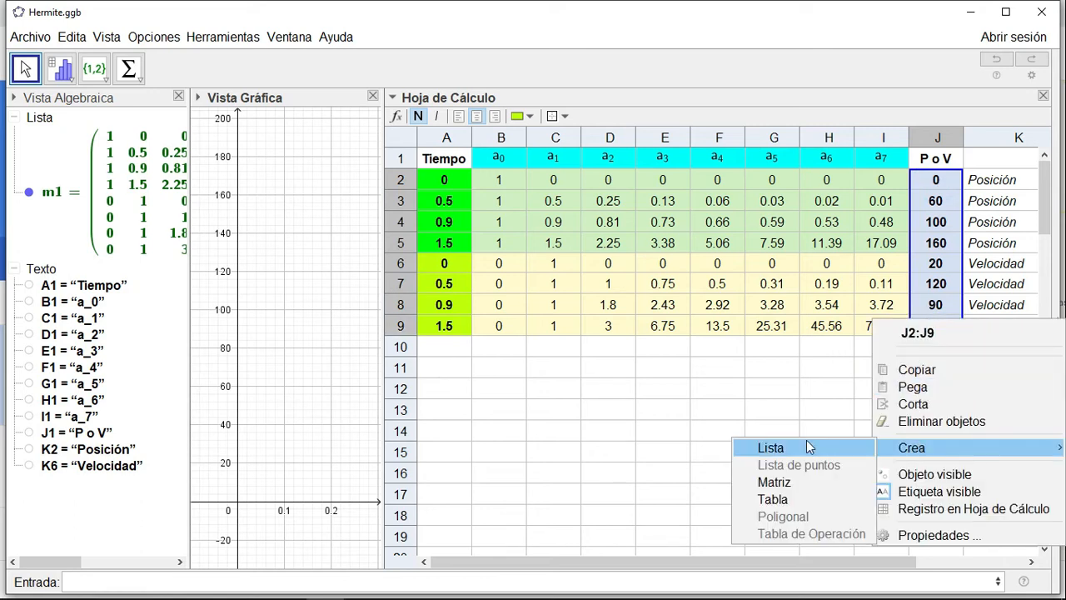
click(791, 482)
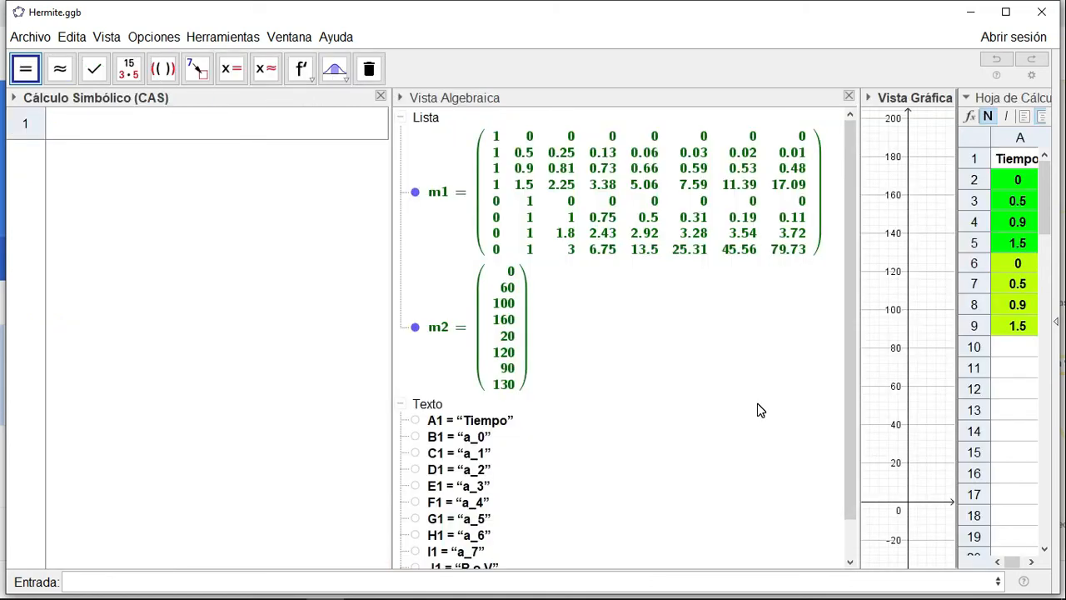
- Compute Inversa(m1)*m2 in the first row of the symbolic calculation view
click(116, 131)
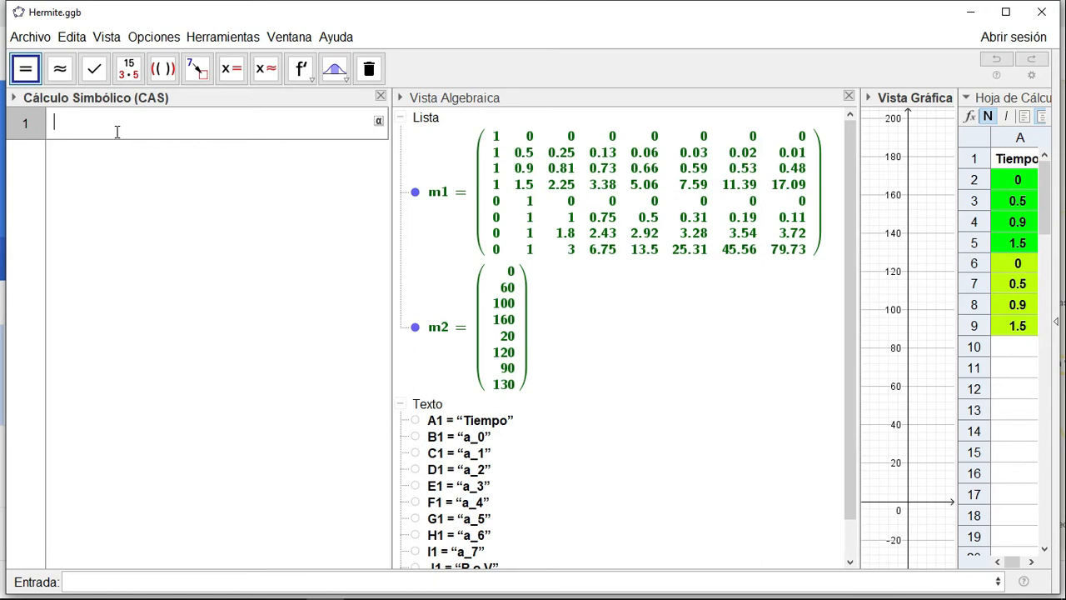
text(Inversa(m1)*m2)
key(Return)
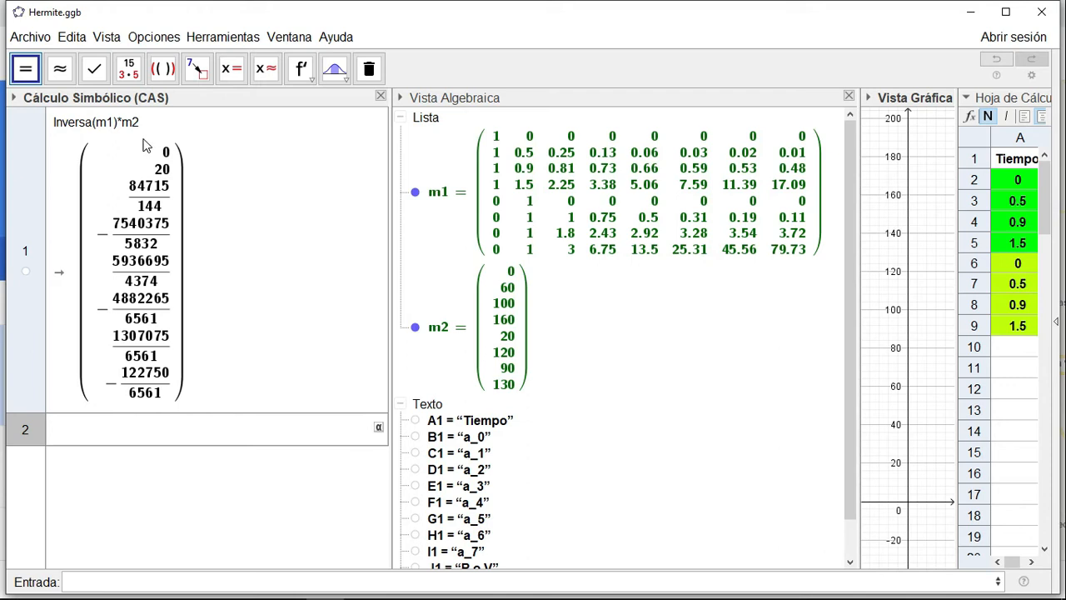
- Assign the product to the name C by changing the first row to C:=Inversa(m1)*m2
double_click(86, 122)
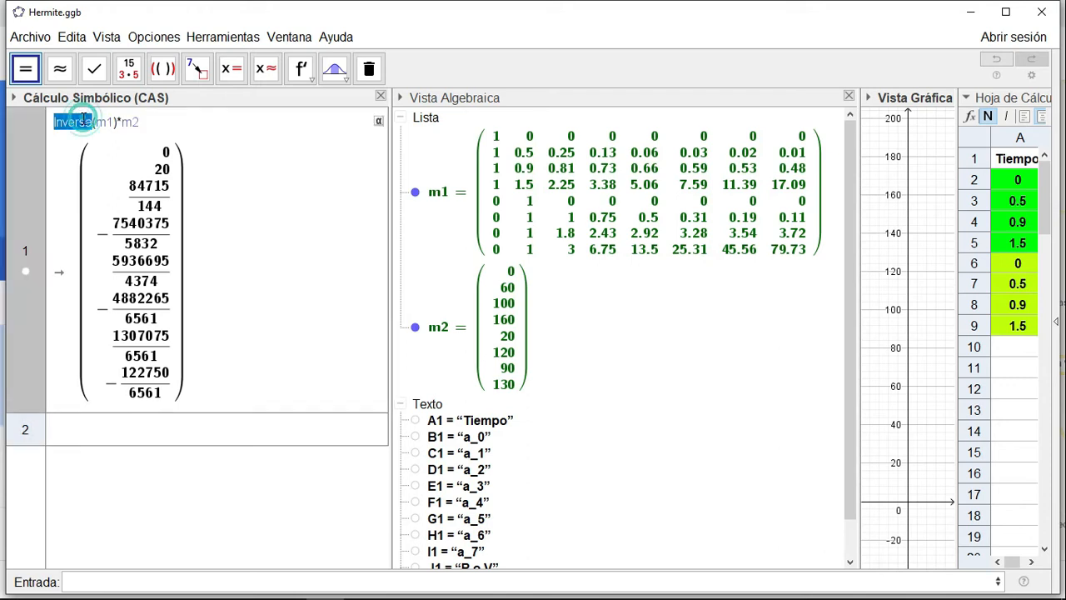
click(57, 123)
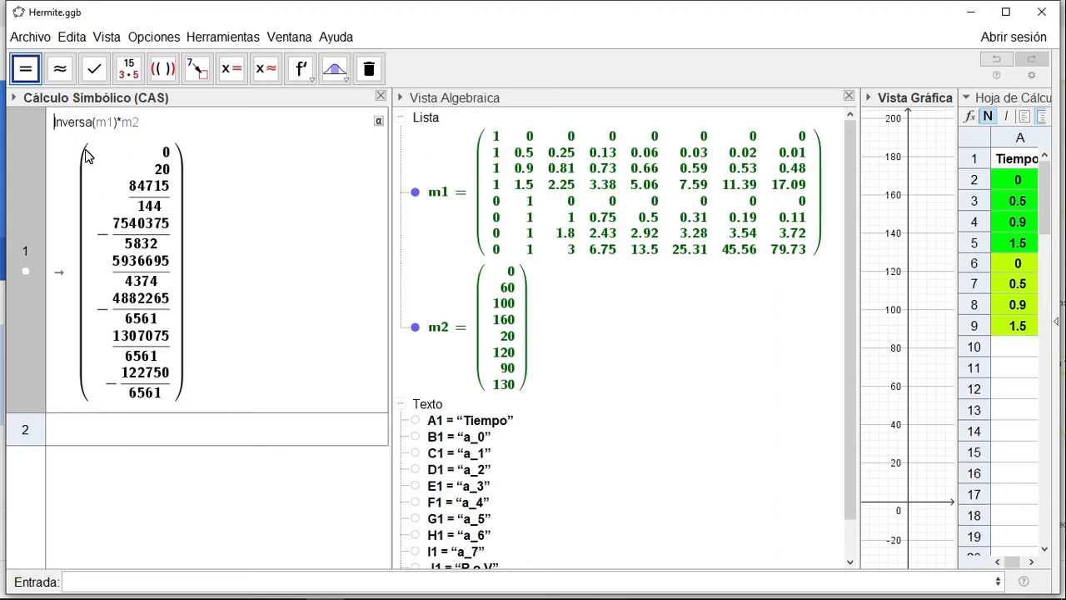
text(C)
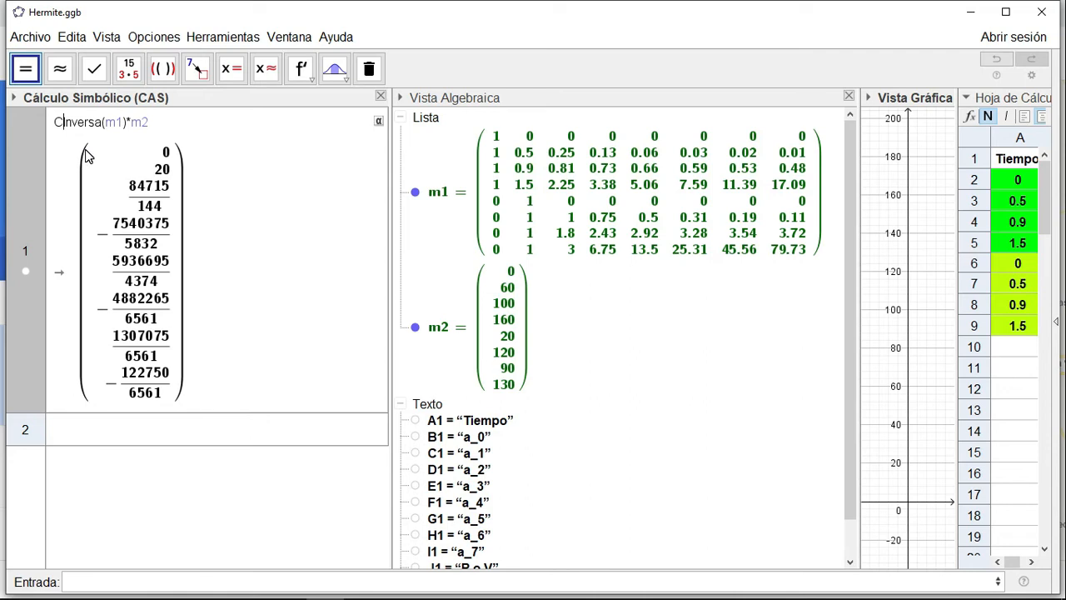
text(:=)
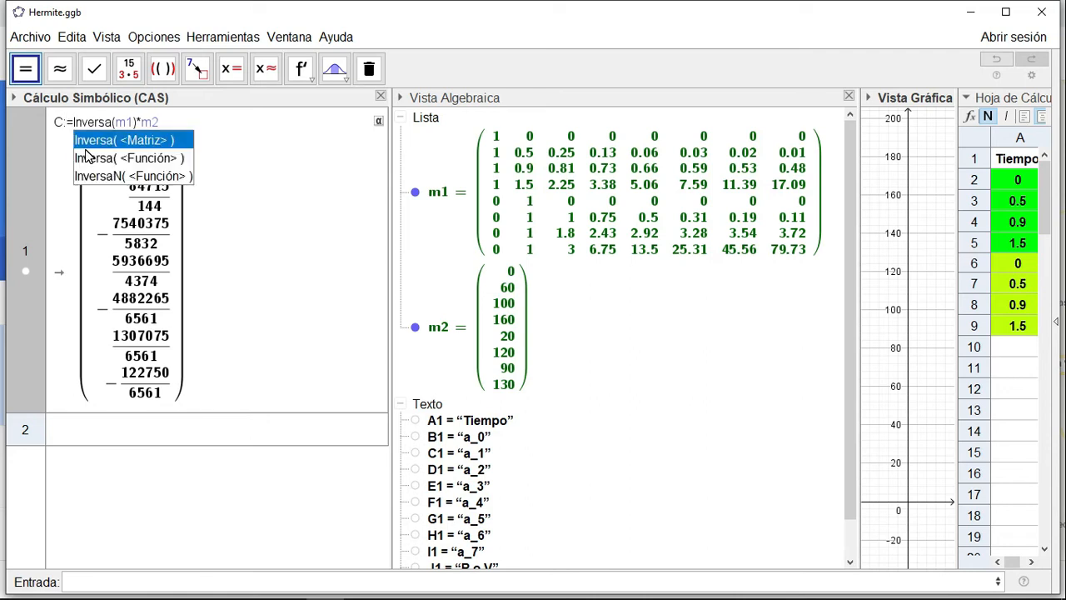
key(Escape)
key(Return)
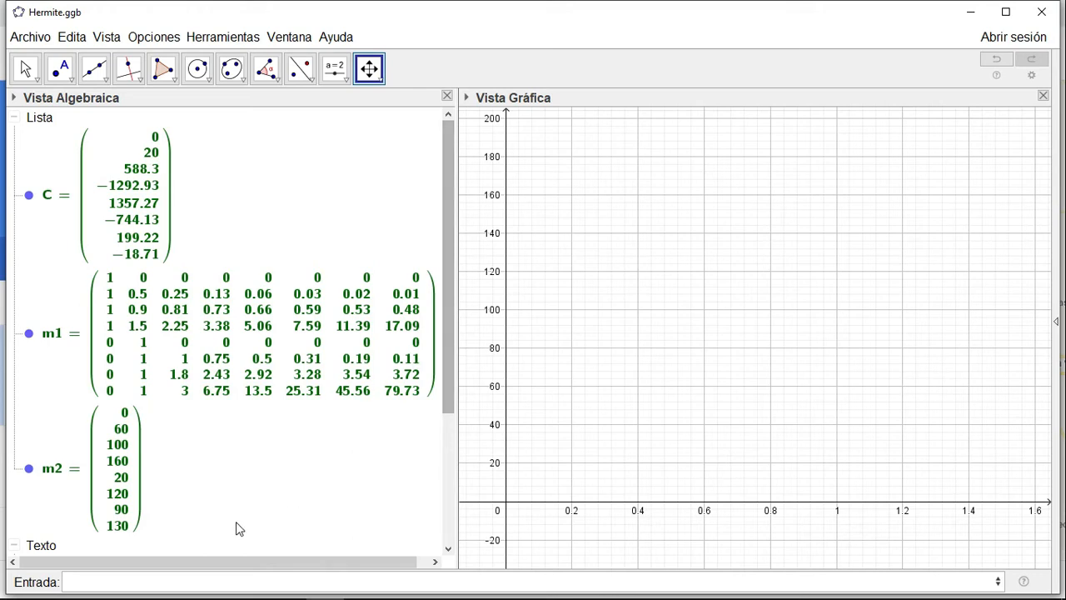
- Define the degree-7 polynomial from matrix C, multiplying Elemento(C, 1, 1) through Elemento(C, 8, 1) by rising powers of x up to x^7
click(160, 582)
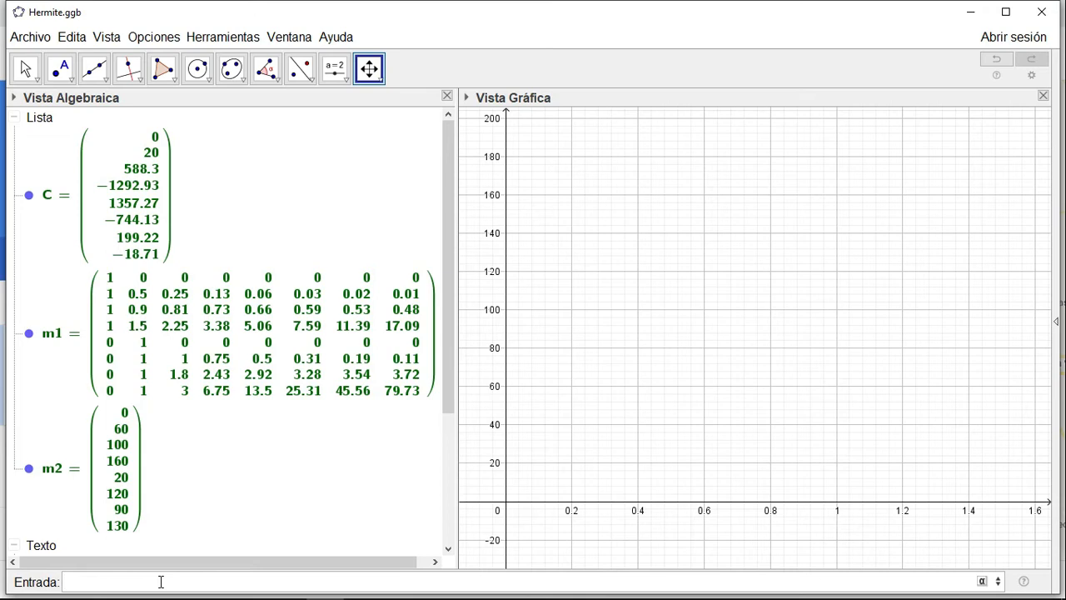
text(Elem)
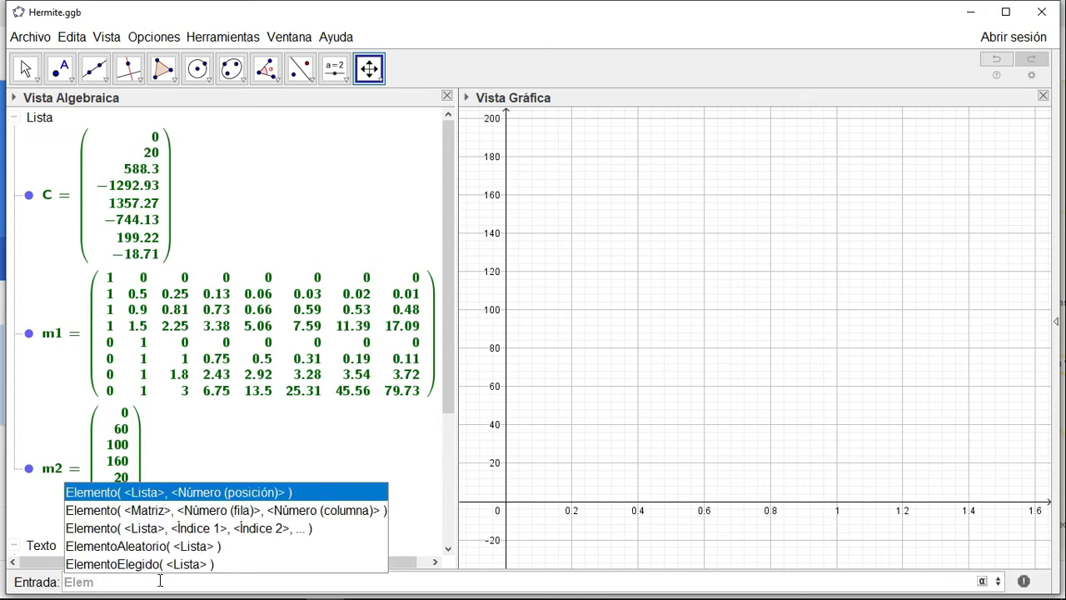
click(176, 516)
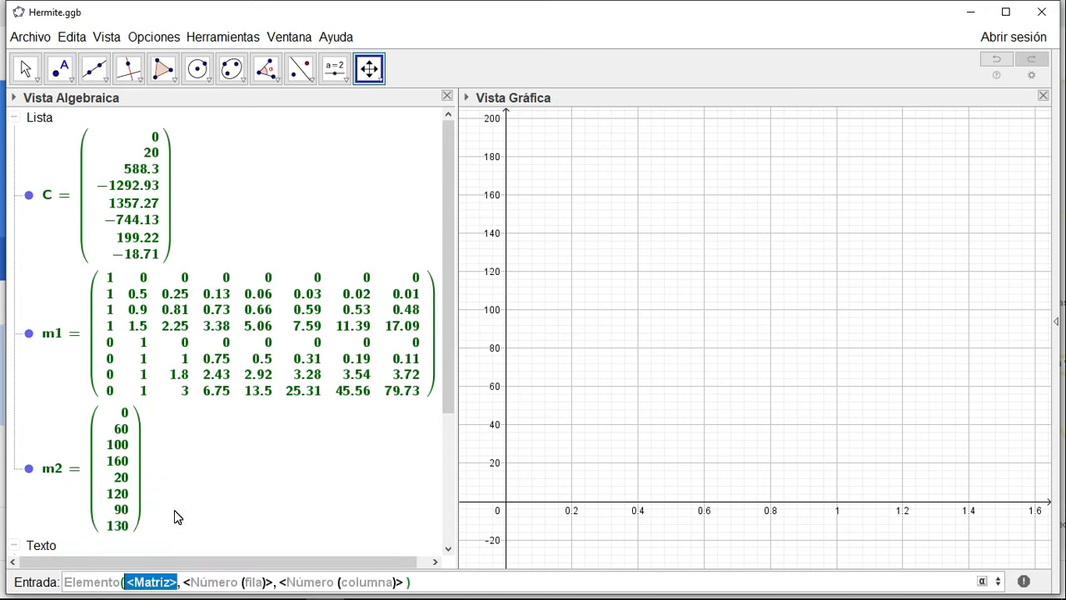
text(C)
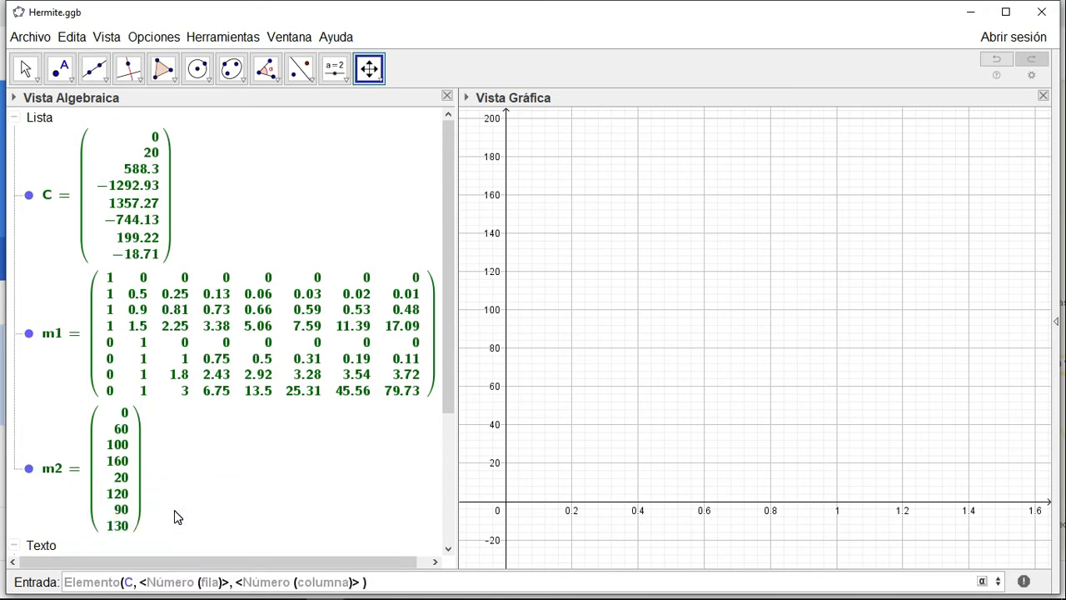
key(Tab)
text(1)
key(Tab)
text(1)
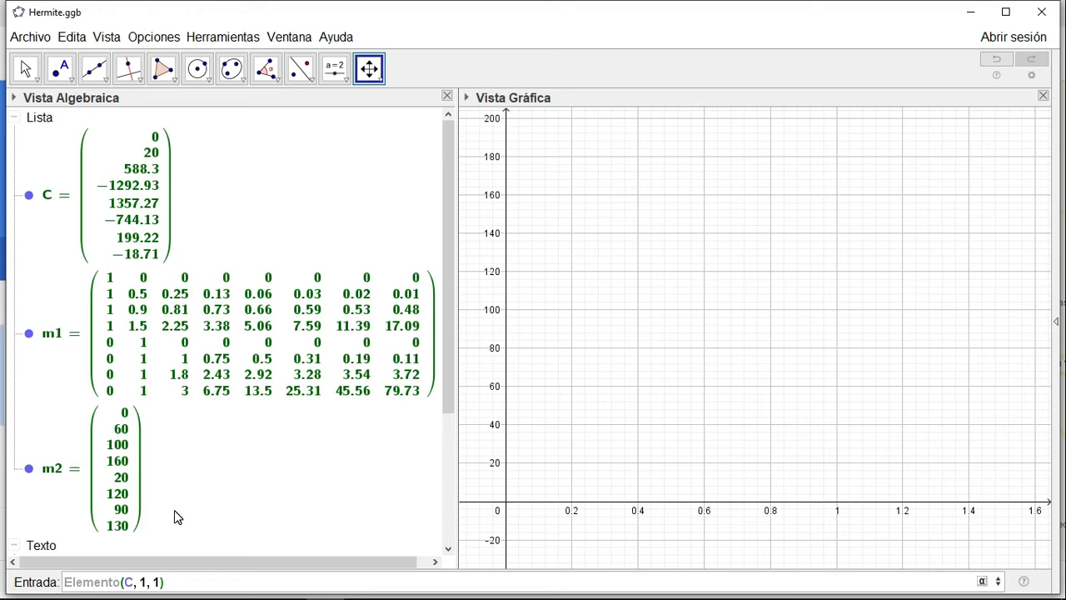
text(+)
text(Elemento(C, 2, 1) x + Elemento(C, 3, 1) x^2 + Elemento(C, 4, 1) x^3 + Elemento(C, 5, 1) x^4 + Elemento(C, 6, 1) x^5 + Elemento(C, 7, 1) x^6+Elemento(C,8,1)*x^7)
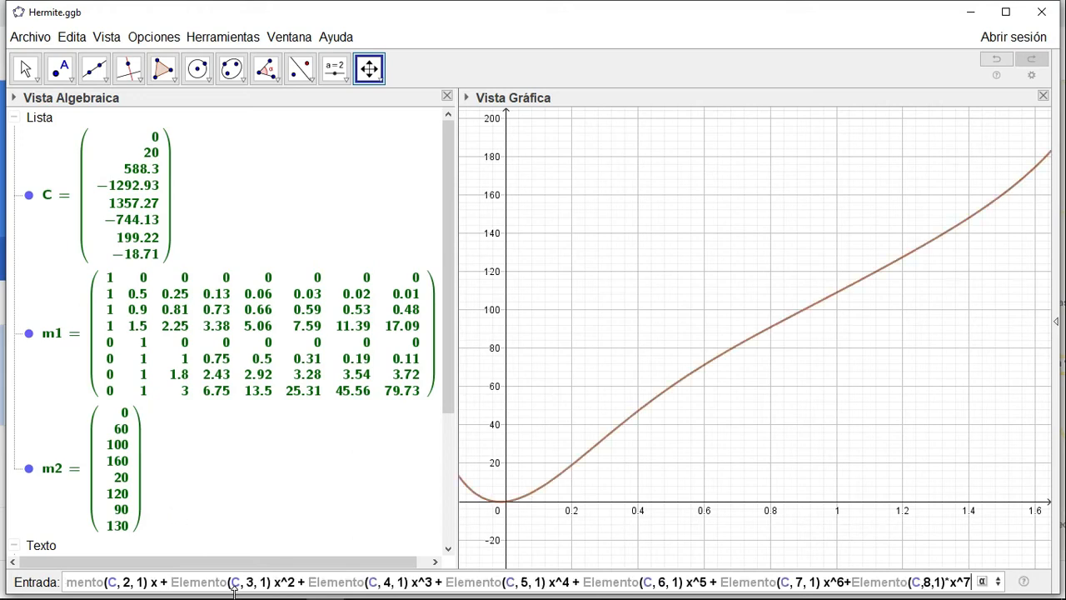
key(Return)
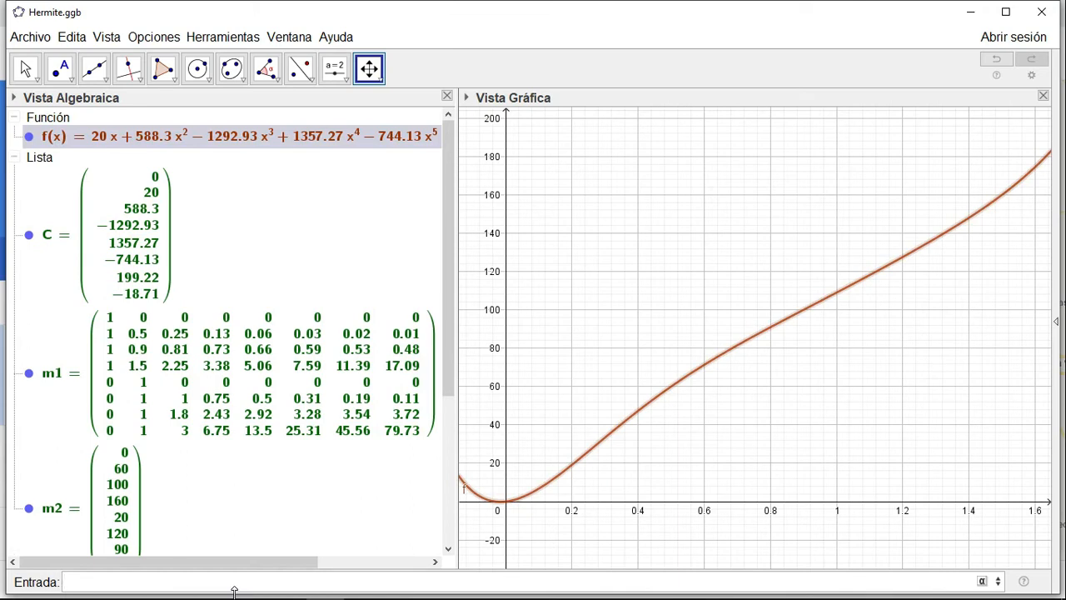
- Create a copy of f restricted to the interval from 0 to 1.5 with the Función command
text(funci)
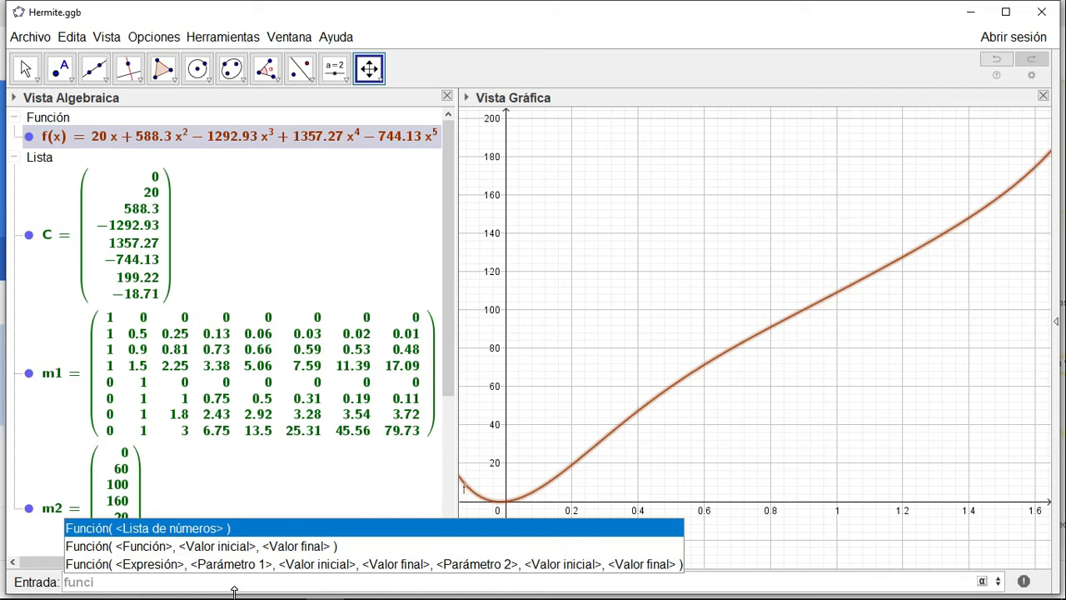
click(213, 545)
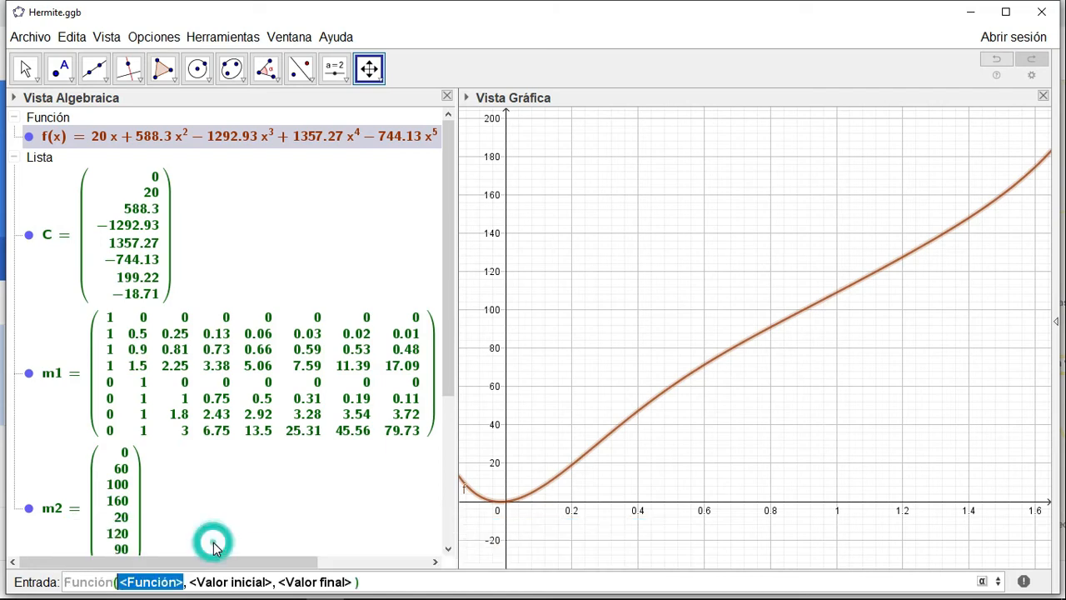
text(f)
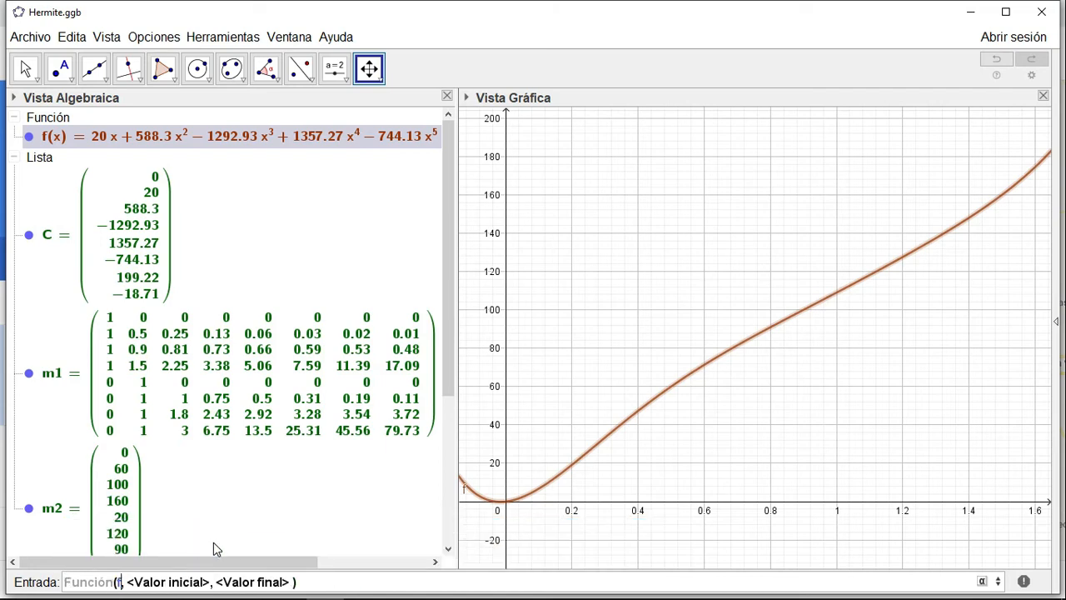
key(Tab)
text(0)
key(Tab)
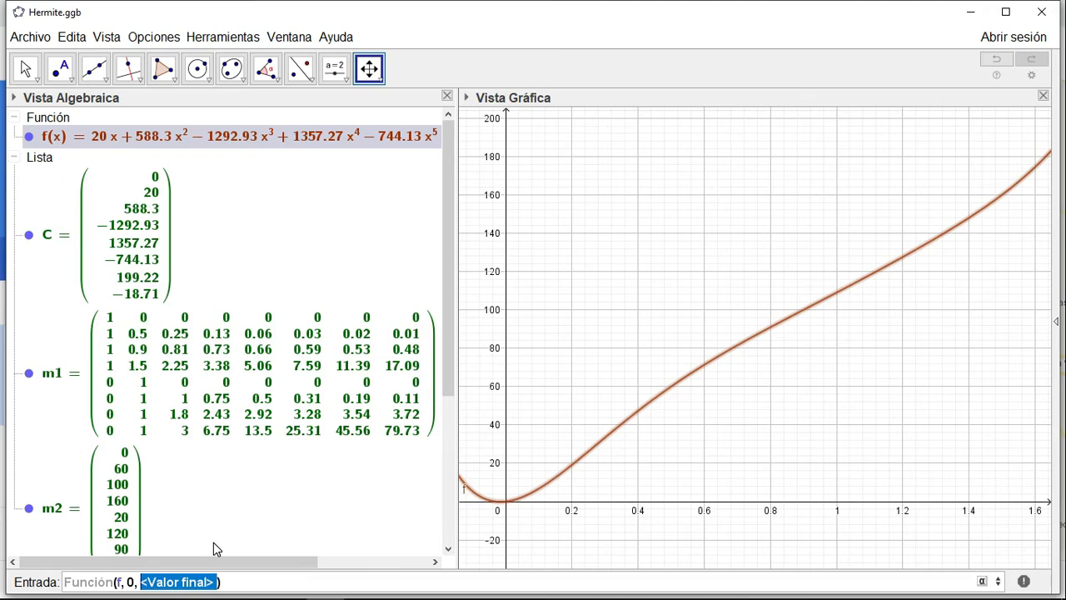
text(1.5)
key(Return)
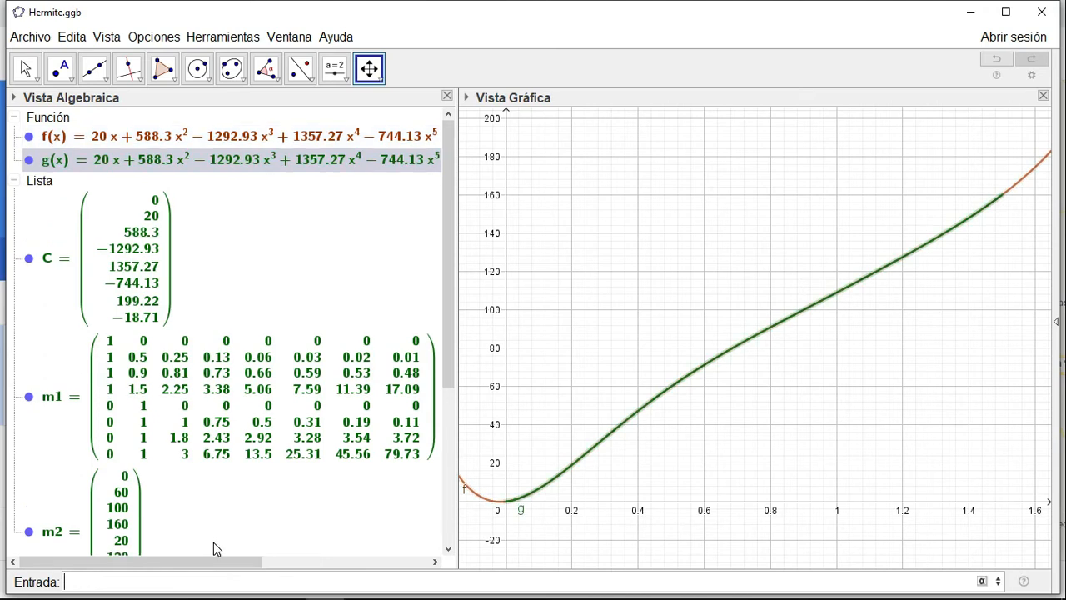
- Hide the unrestricted function f, widen the graphics view and stretch the x-axis so the curve up to 1.5 fills it
click(28, 136)
drag(455, 320, 339, 324)
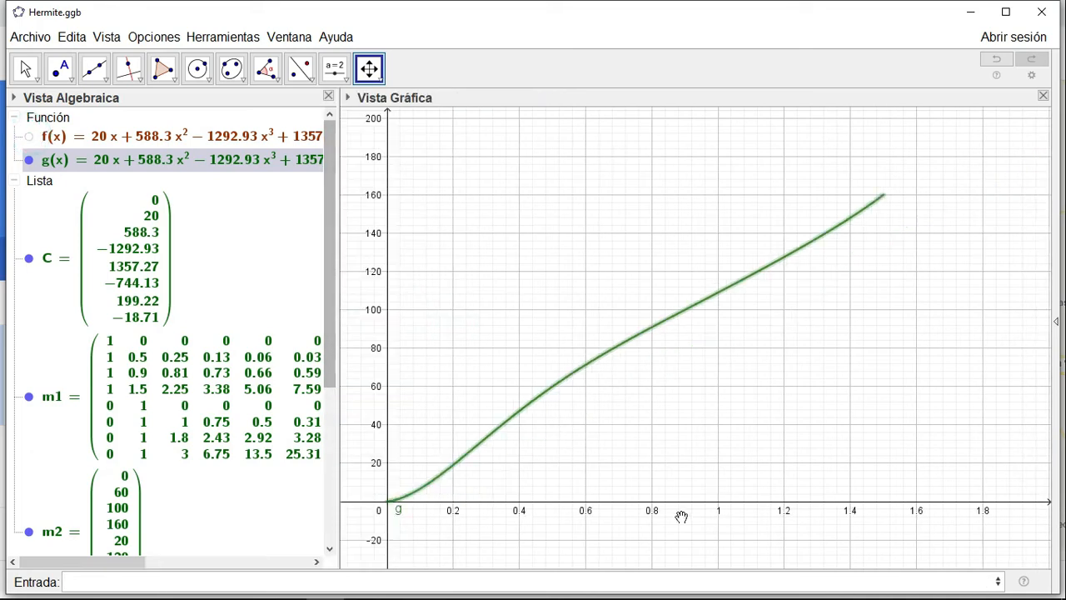
drag(648, 504, 719, 504)
- Graph the derivative f'(x) restricted to the interval from 0 to 1.5 with the Función command
click(145, 575)
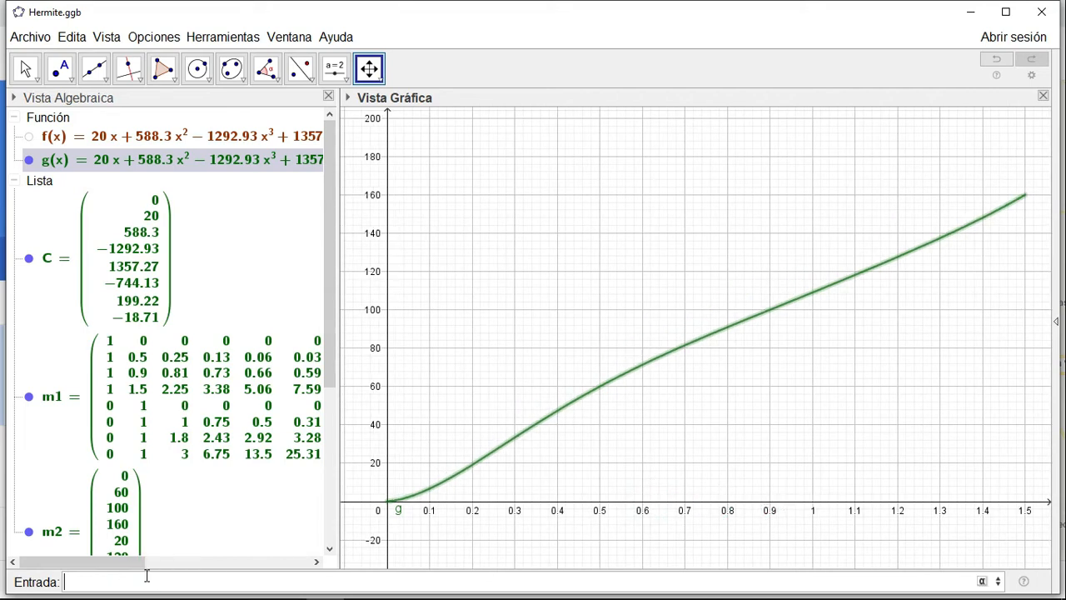
text(fun)
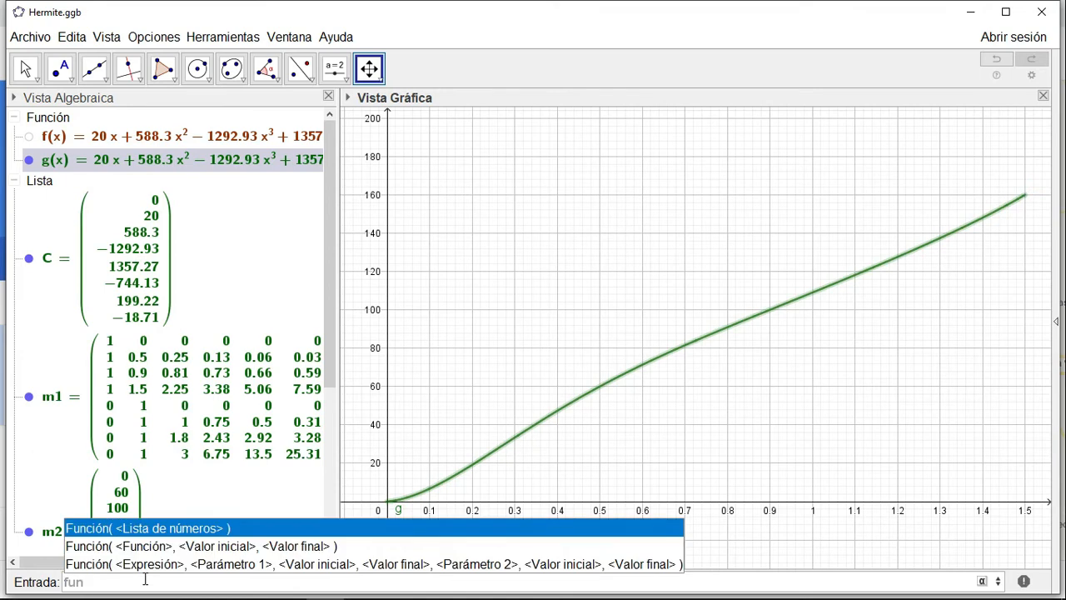
click(182, 548)
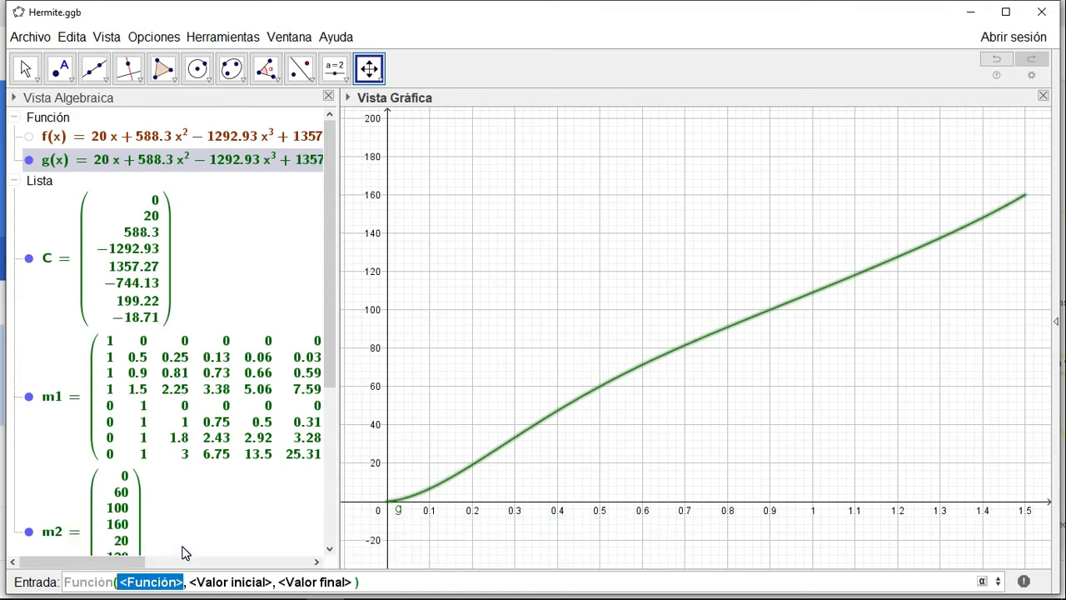
key(BackSpace)
text(f'(x))
key(Tab)
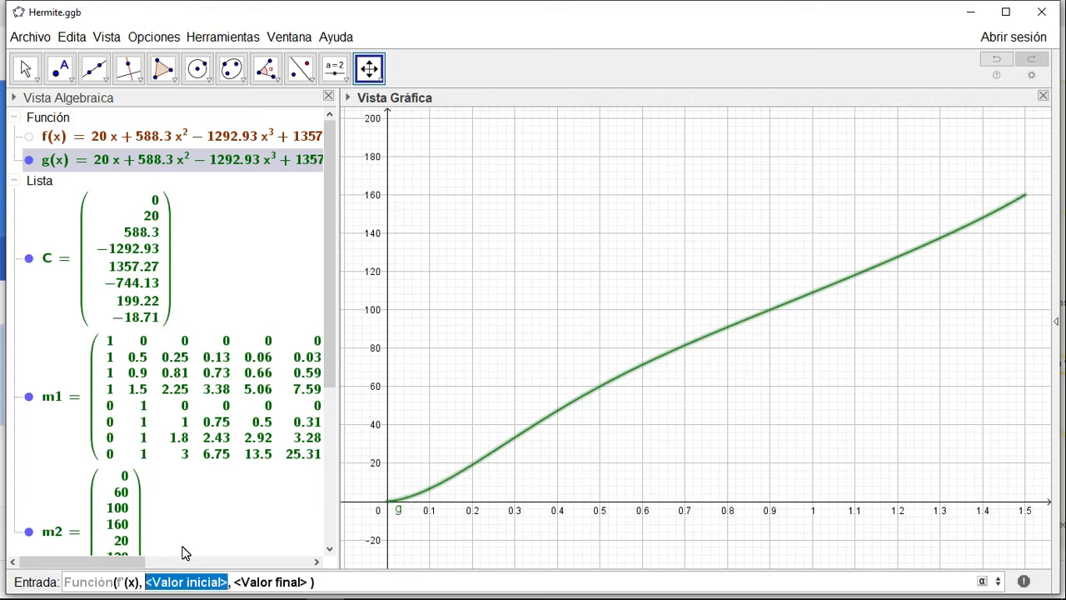
text(0)
key(Tab)
text(1)
key(Return)
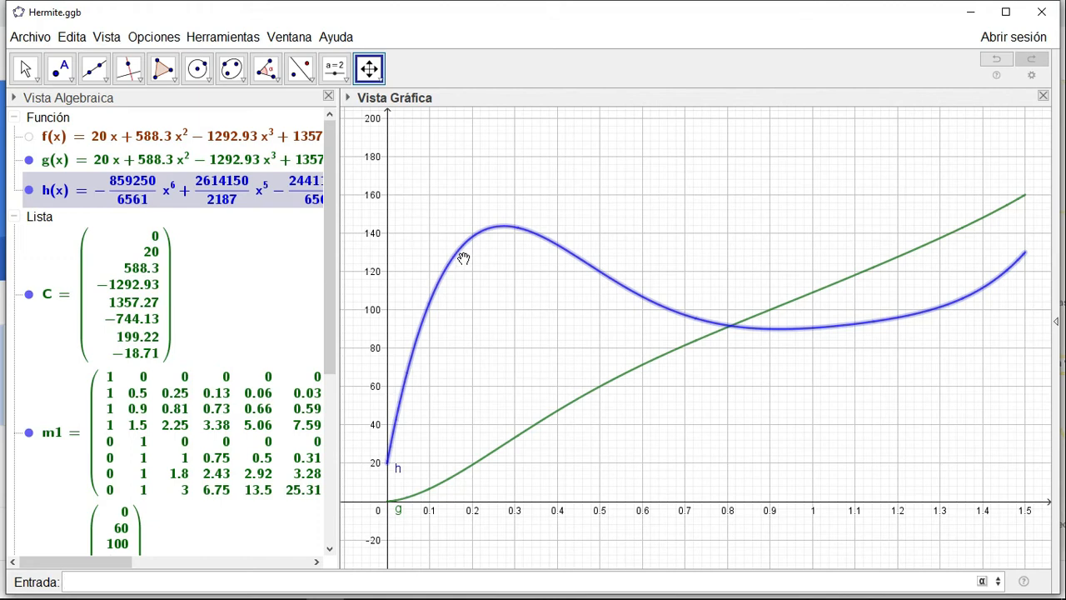
- Draw the horizontal line y=130 across the position and velocity graphs
click(155, 576)
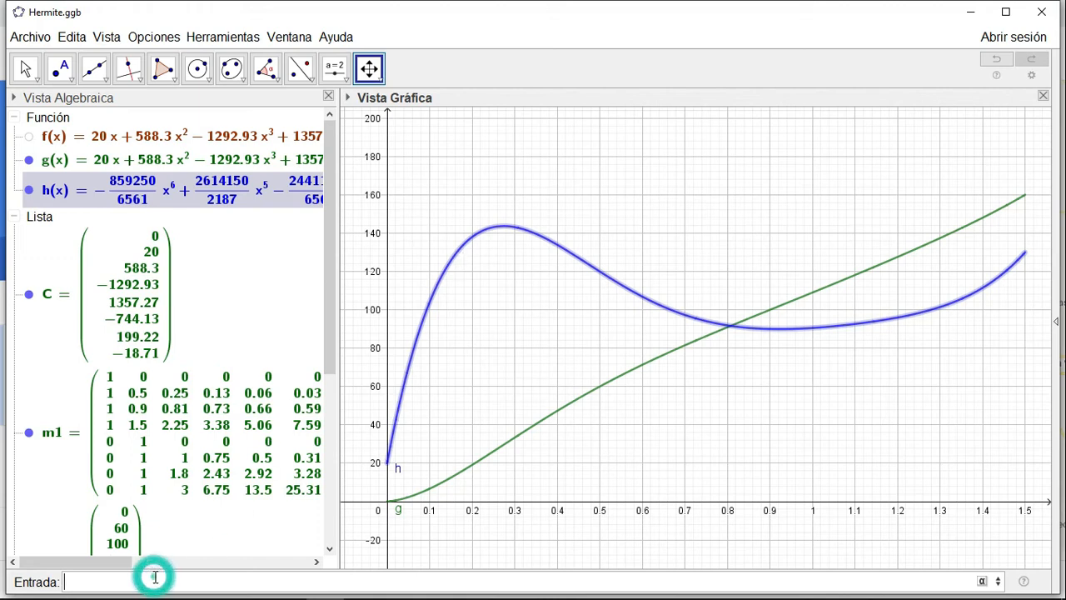
text(y=)
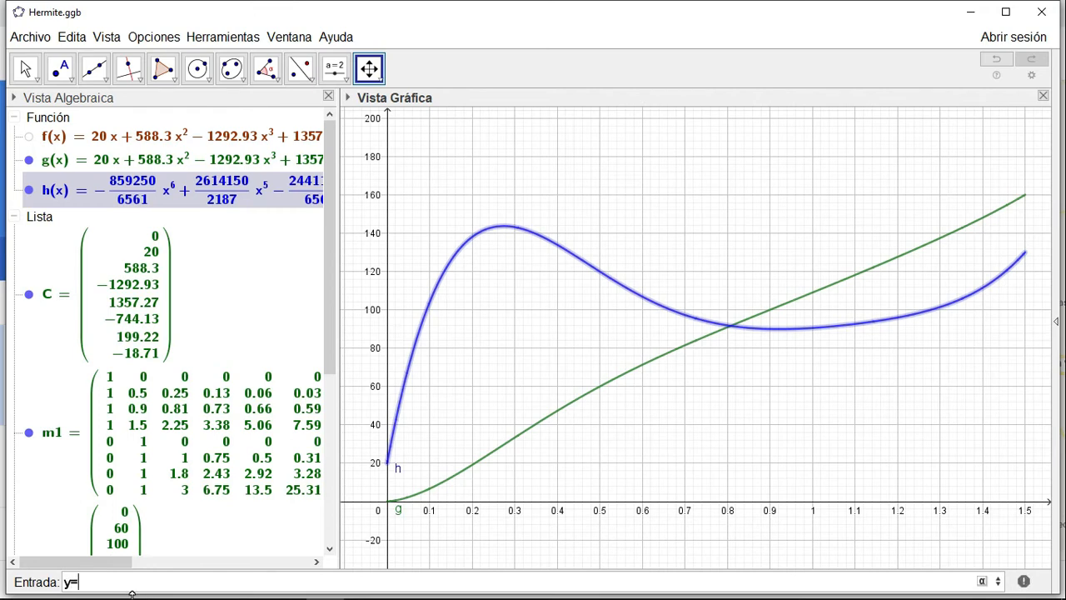
text(130)
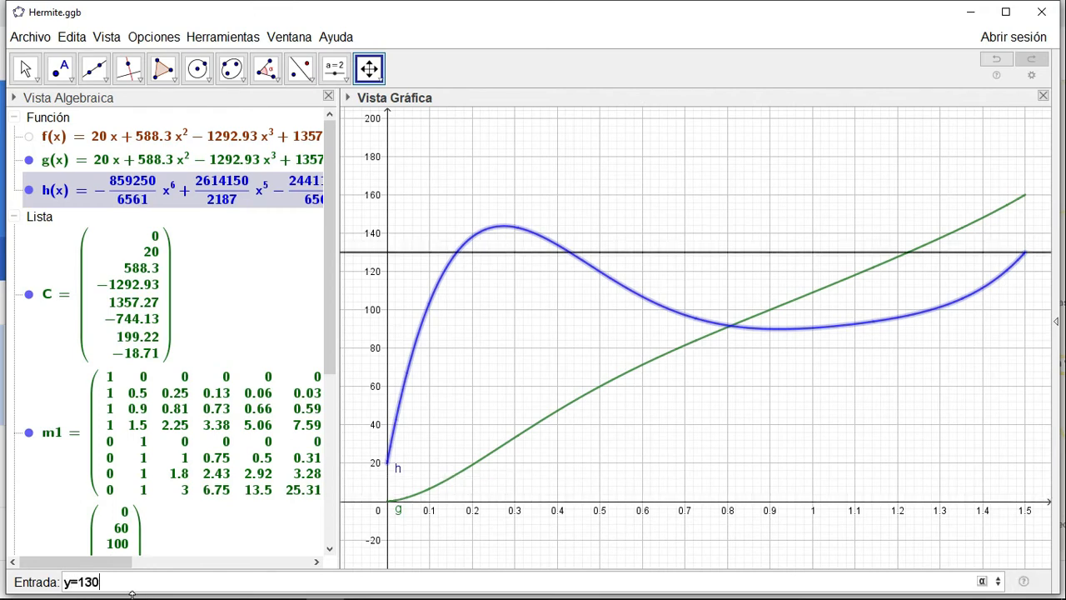
key(Return)
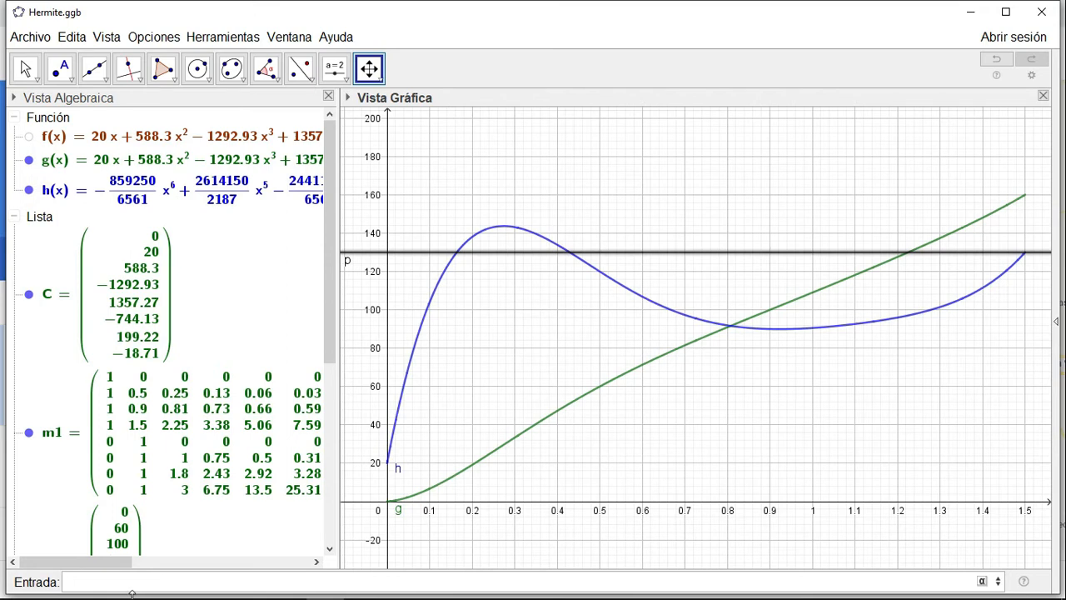
- Mark the intersections of the line y=130 with velocity curve h, and place the first two points' coordinates as text above the curve
click(60, 69)
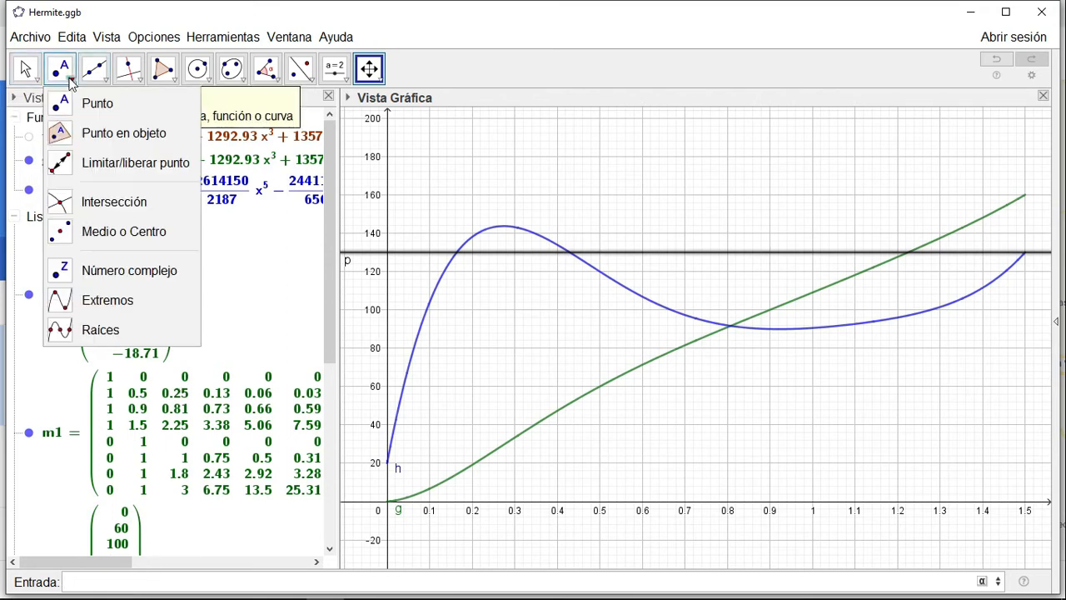
click(80, 211)
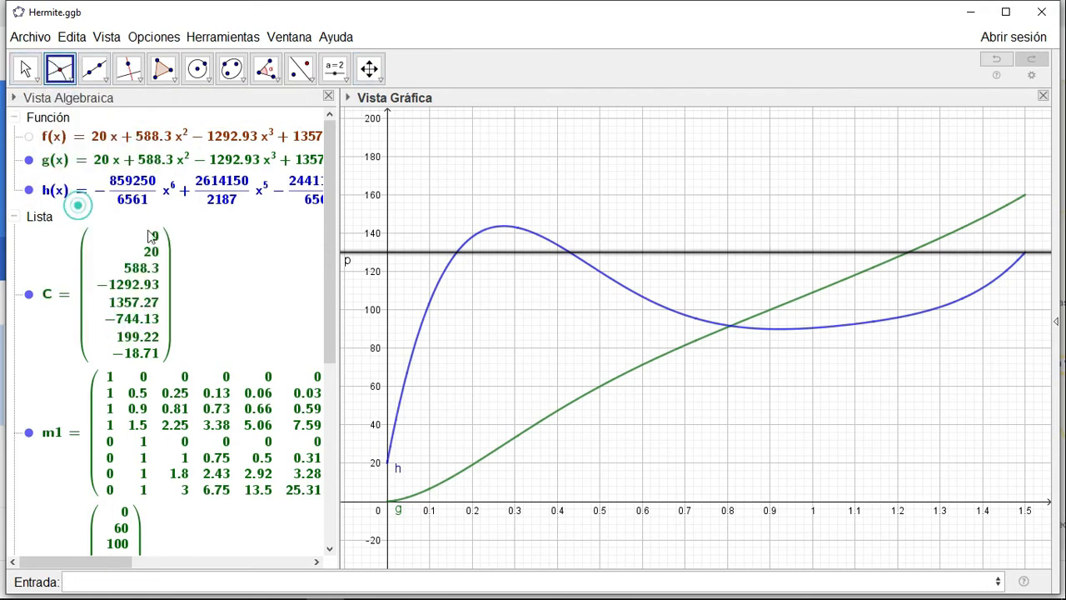
click(428, 252)
click(440, 273)
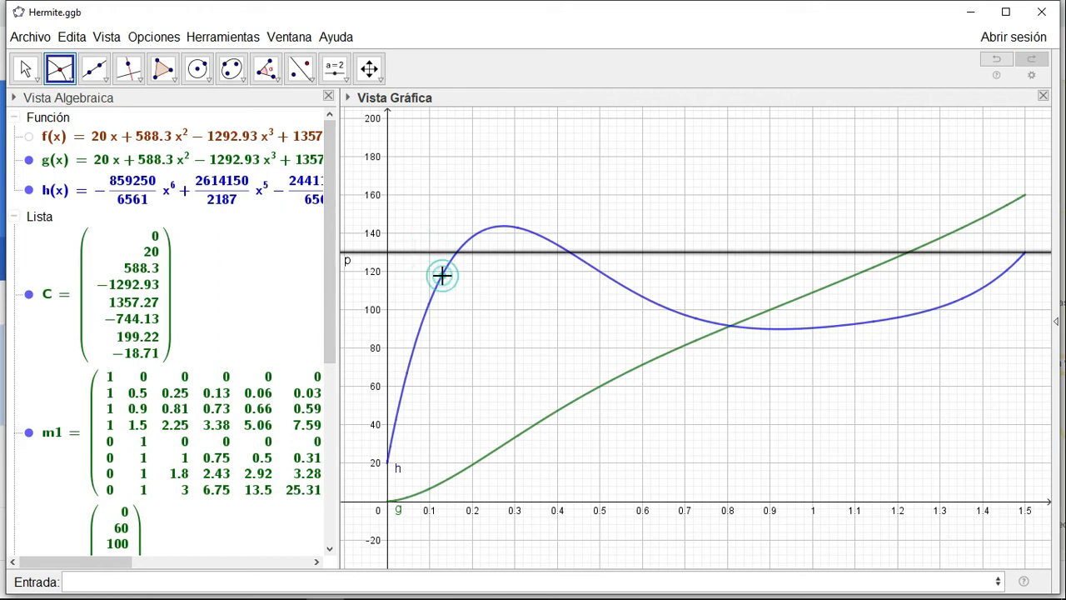
key(Escape)
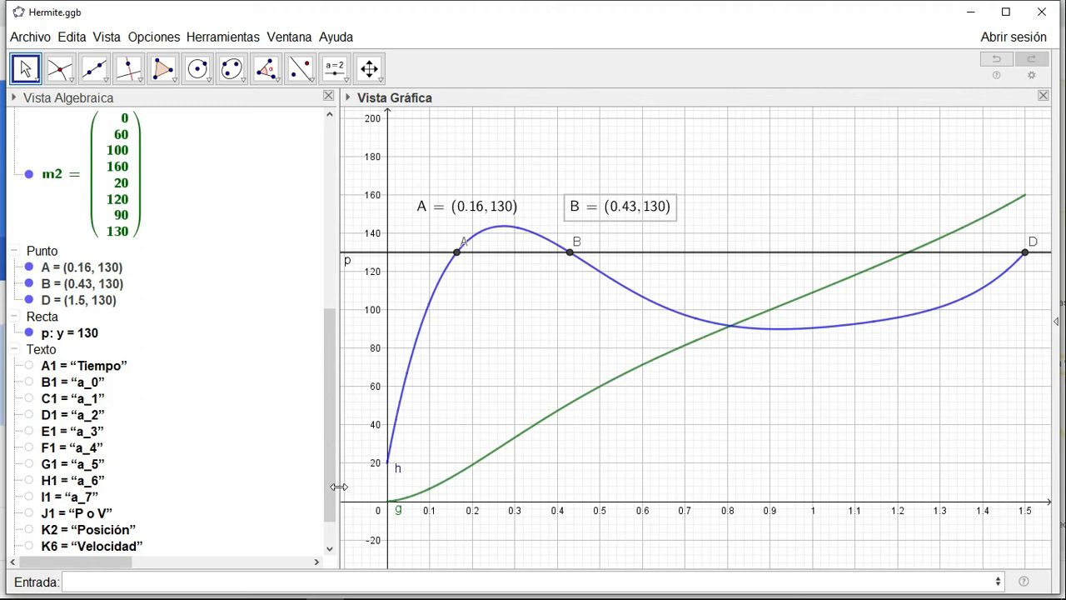
- Insert the formula of f(x) as text in the graphics view, placed above the point coordinates at about y=180
drag(327, 498, 350, 297)
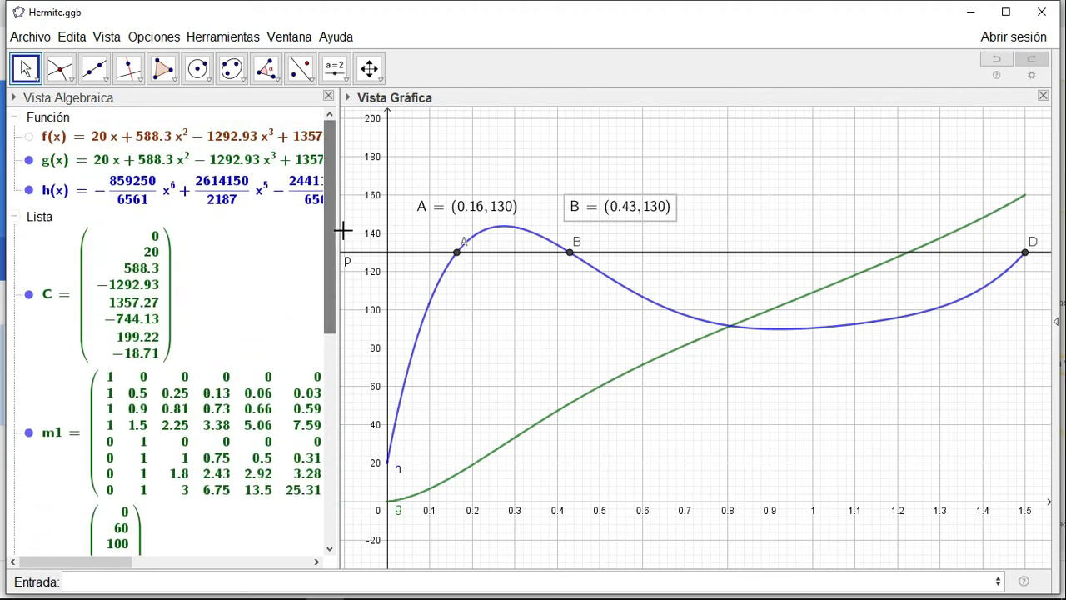
click(114, 139)
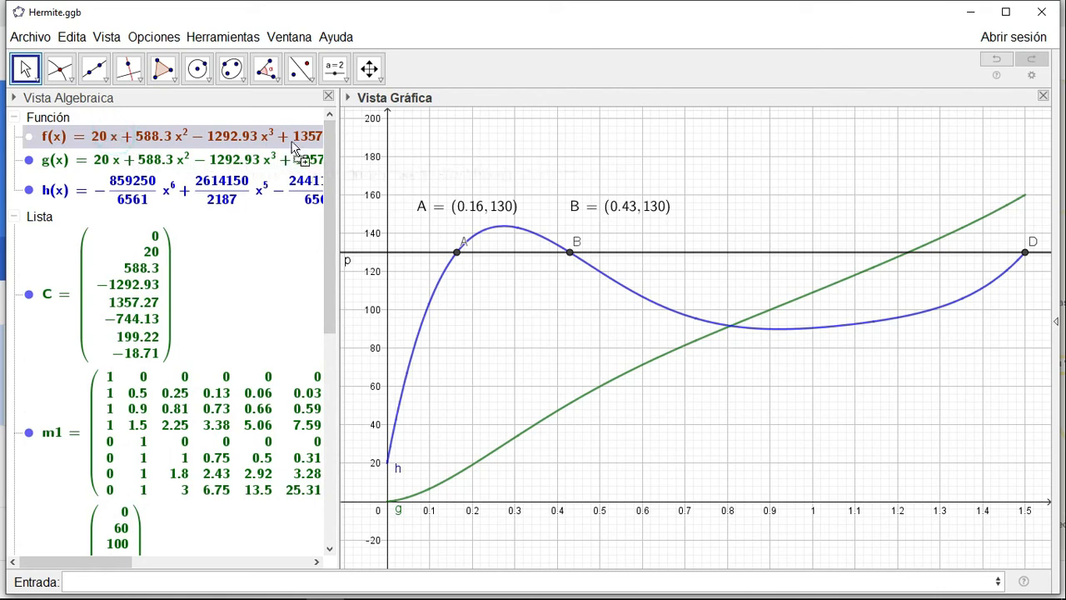
drag(532, 196, 454, 147)
drag(566, 144, 547, 162)
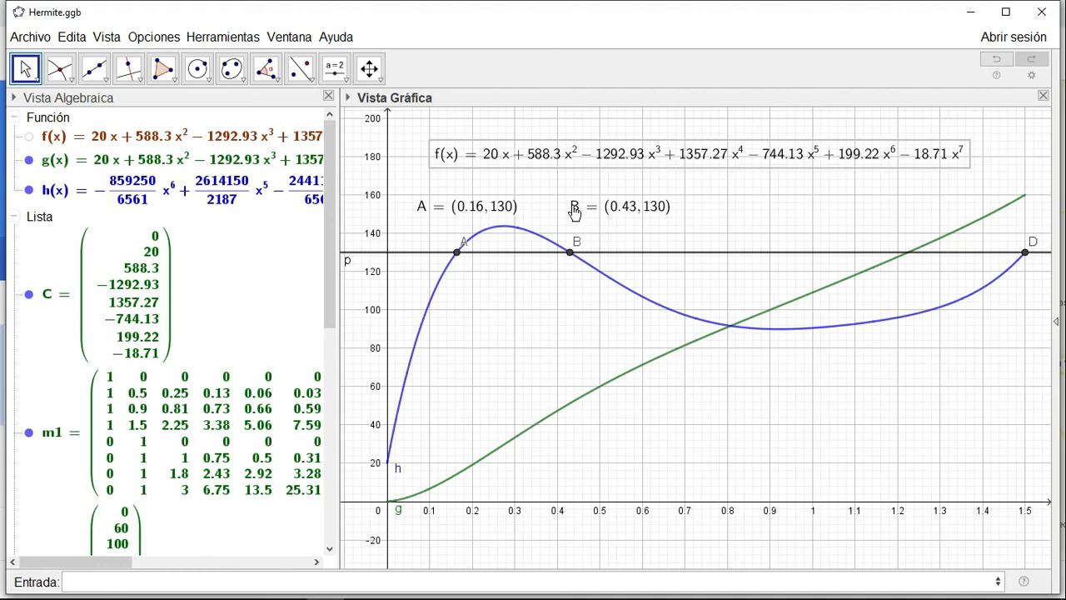